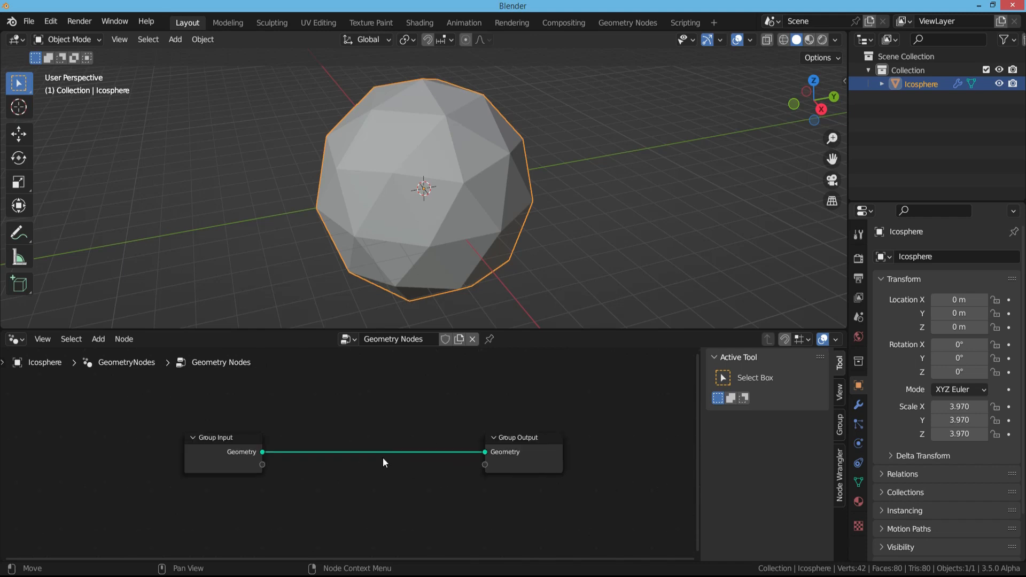
Add a Dual Mesh node between Group Input and Group Output, spacing the nodes apart.
key("shift+a")
type("du")
key("Return")
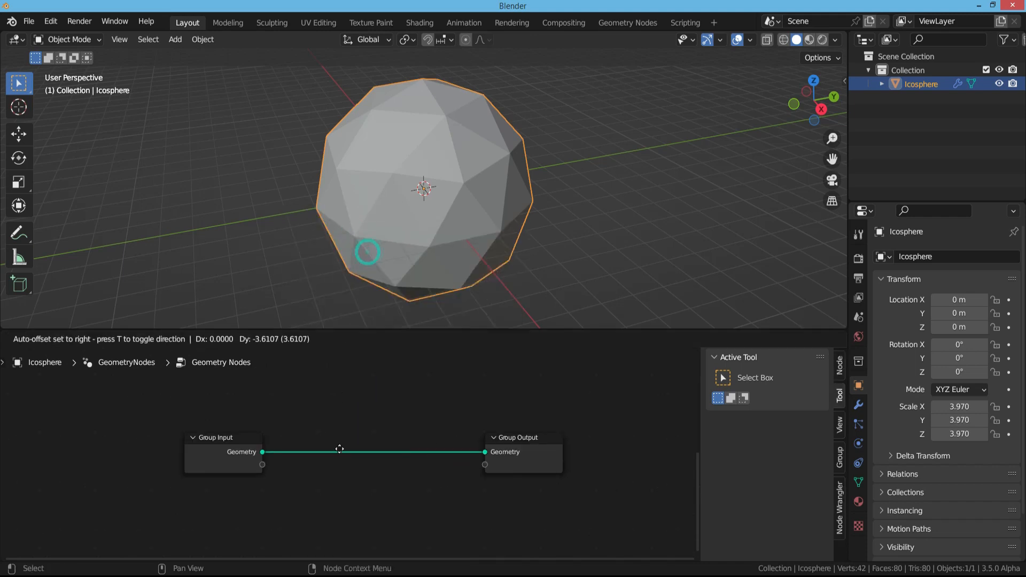
left_click(310, 469)
left_click_drag(363, 453, 286, 444)
Add a Merge by Distance node between Dual Mesh and Group Output.
key("shift+a")
left_click(378, 235)
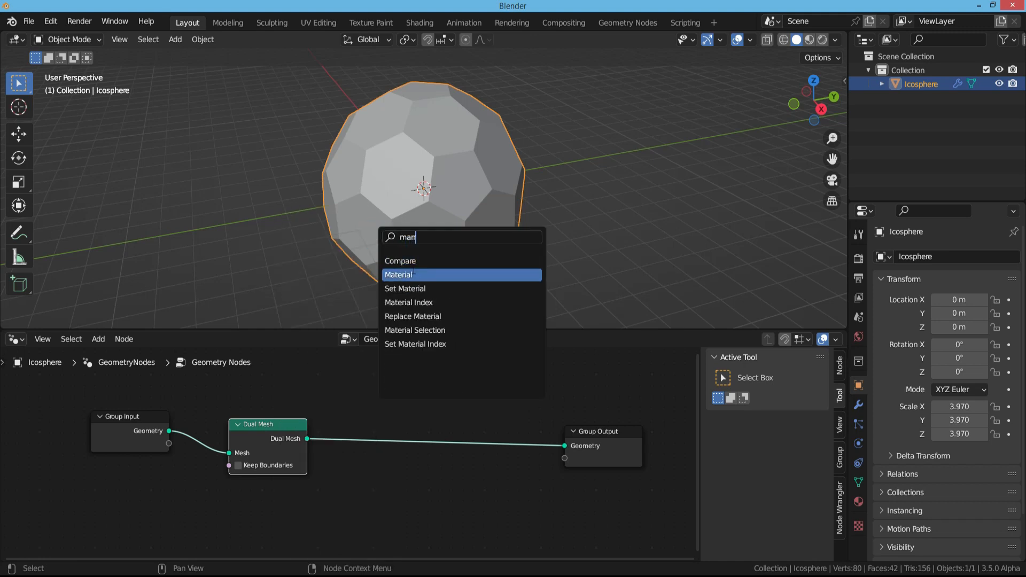
key("BackSpace")
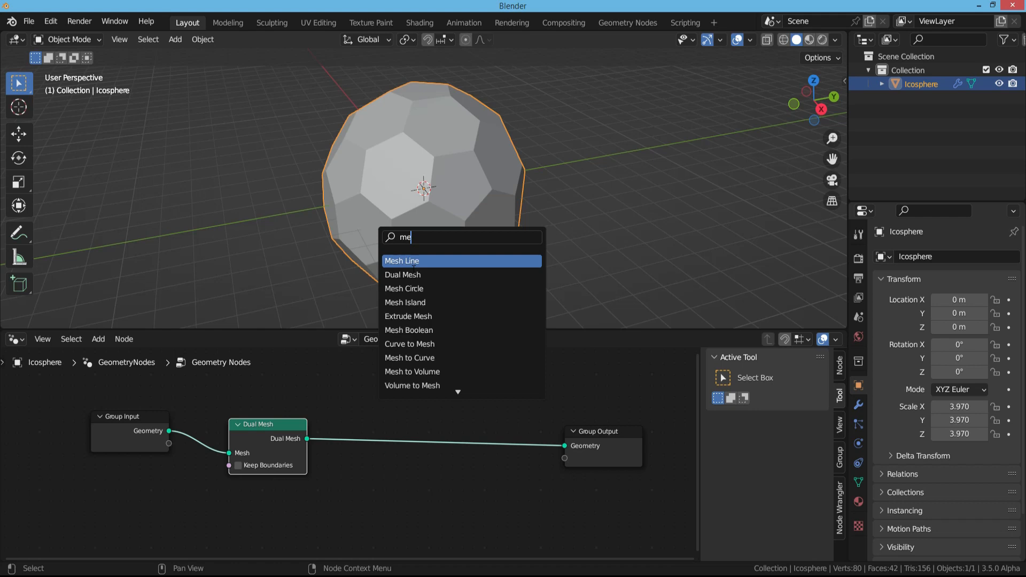
type("r")
left_click(414, 262)
left_click(407, 456)
middle_click_drag(289, 474, 258, 474)
scroll(357, 447, "down", 4)
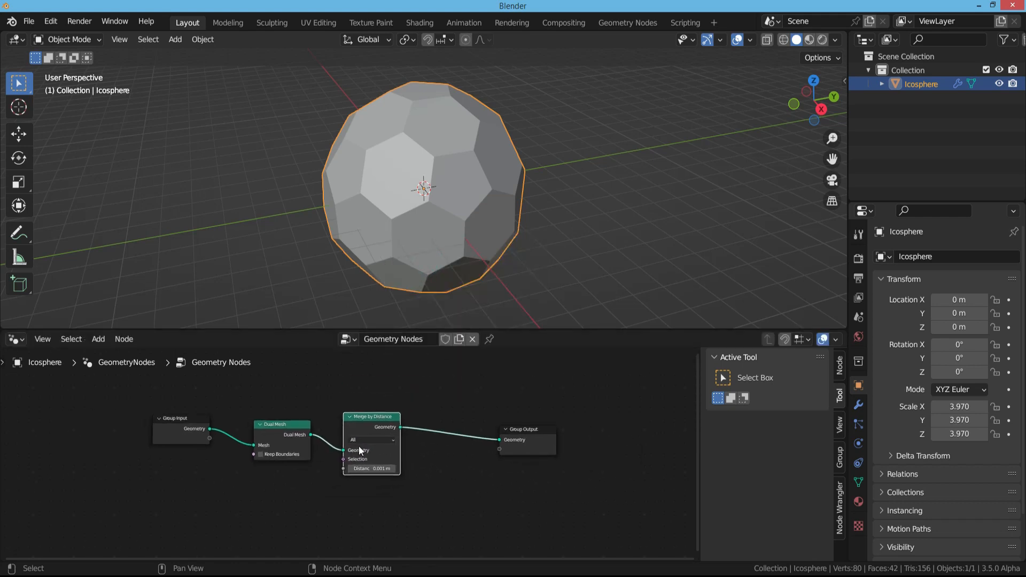
Feed Merge by Distance's selection from a new Boolean Random Value node with probability 0.533, and set the merge distance to 0 m.
key("shift+a")
left_click(276, 234)
type("rand")
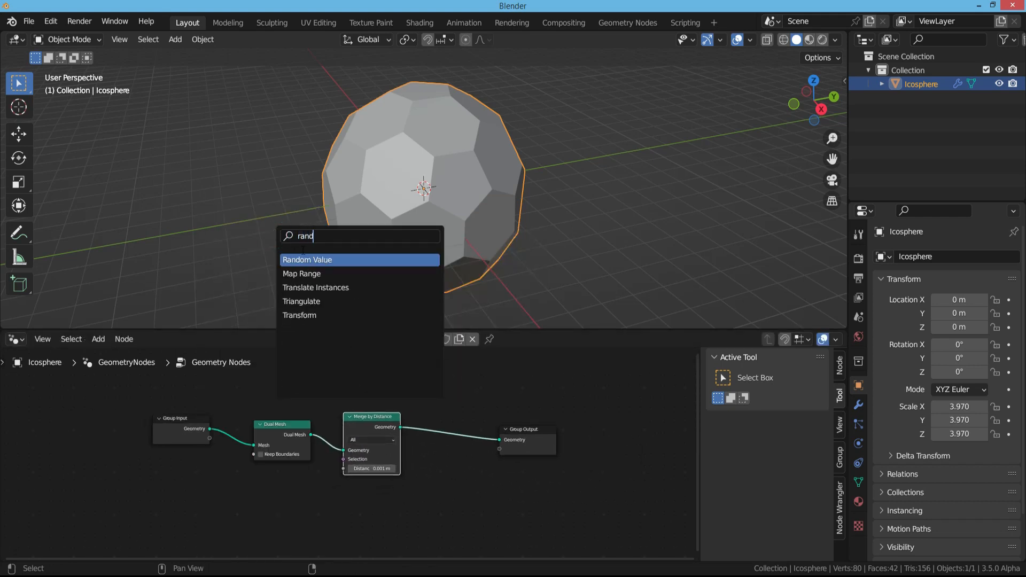
key("Return")
left_click(293, 503)
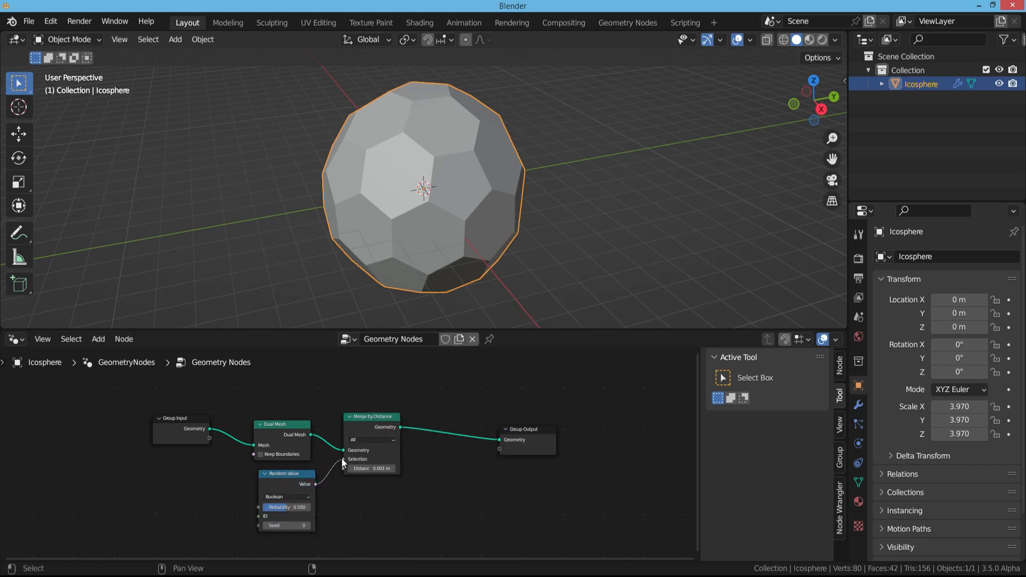
mouse_move(357, 468)
left_mouse_down()
mouse_move(401, 468)
mouse_move(350, 467)
left_mouse_up()
Add an Extrude Mesh node between Merge by Distance and Group Output.
key("shift+a")
type("extr")
left_click(468, 262)
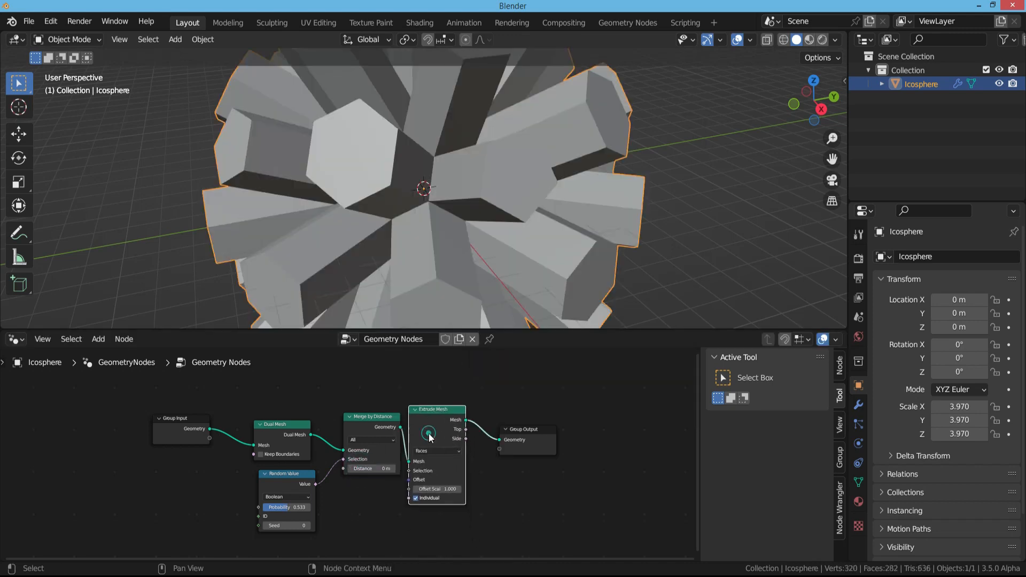
left_click(401, 471)
mouse_move(310, 473)
left_mouse_down()
mouse_move(358, 474)
mouse_move(310, 475)
left_mouse_up()
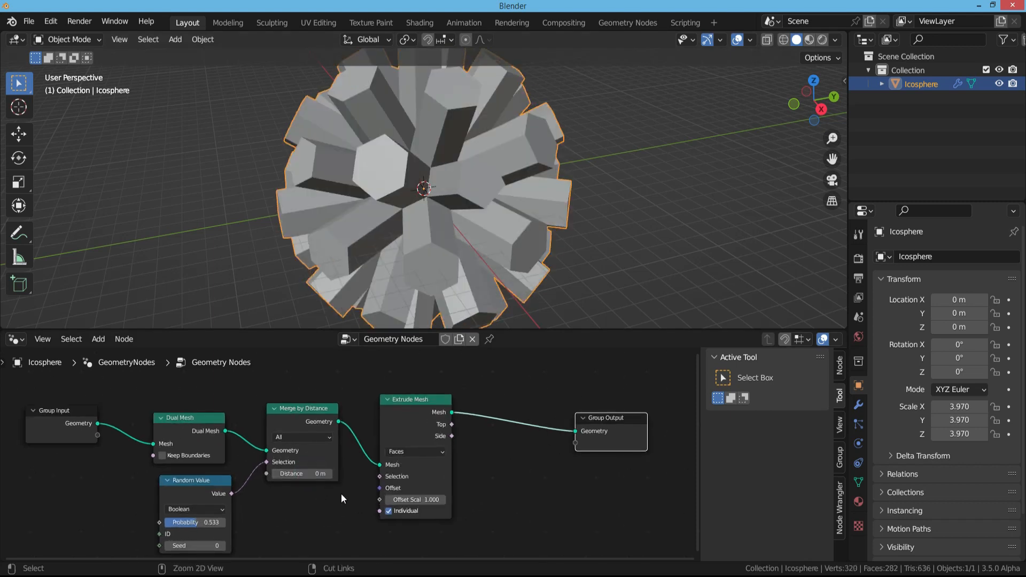
Move Group Output further from Extrude Mesh and set the extrusion's offset scale to 0.200.
key("ctrl+z")
key("ctrl+z")
left_click_drag(508, 442, 652, 419)
left_click_drag(418, 500, 395, 499)
Insert a Scale Elements node after Extrude Mesh and use the extrusion's Top output as its selection.
key("shift+a")
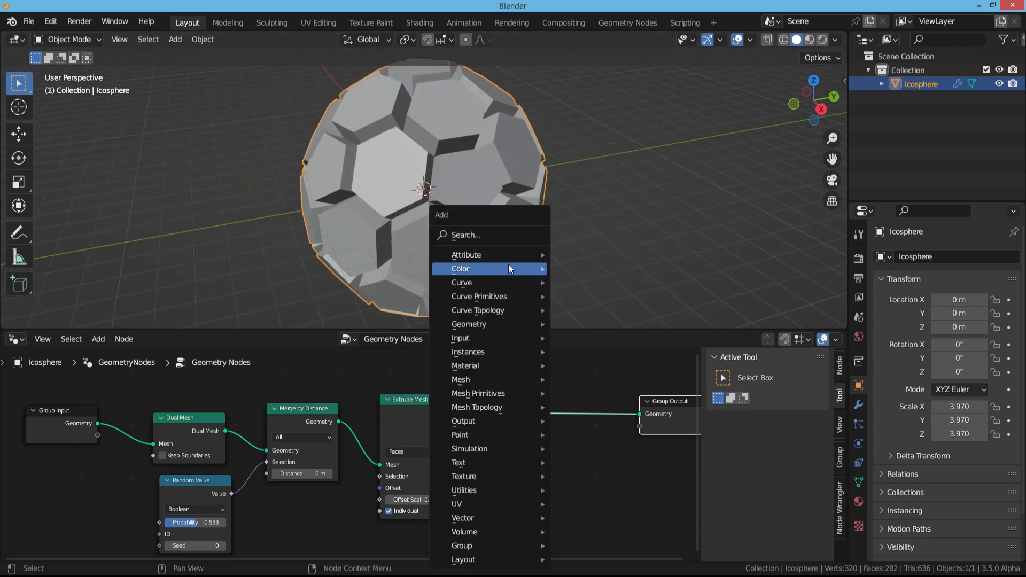
left_click(516, 234)
type("s")
left_click(549, 268)
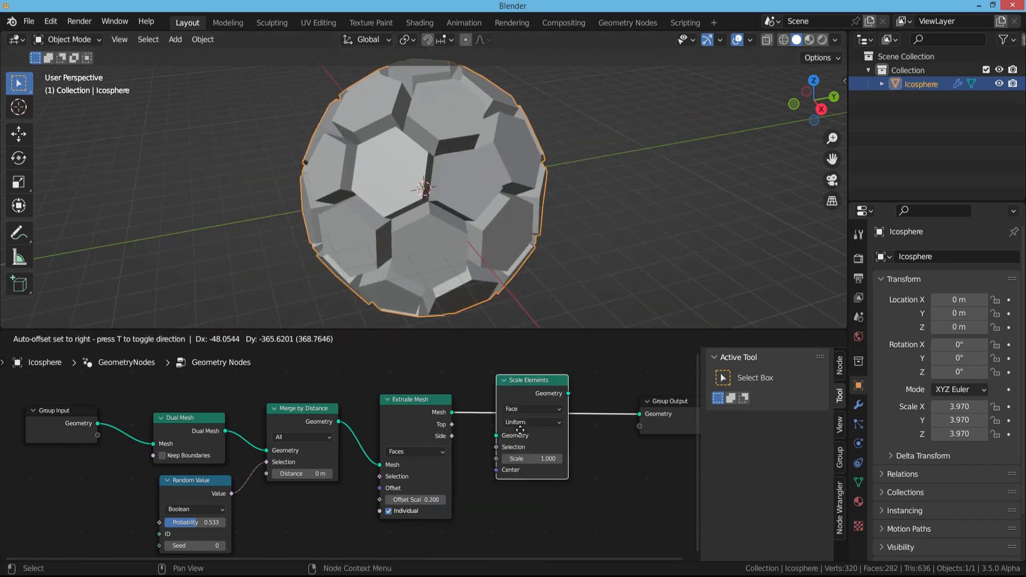
left_click(468, 442)
left_click_drag(493, 450, 493, 450)
middle_click_drag(440, 464, 384, 469)
Duplicate the Extrude Mesh node after Scale Elements and link the first extrusion's Top output to its selection.
left_click(383, 466)
key("shift+d")
left_click(546, 453)
middle_click_drag(480, 460, 425, 465)
left_click_drag(343, 434, 464, 473)
Set the second Extrude Mesh's offset scale to -0.100 and move Group Output further along.
scroll(381, 476, "down", 4)
scroll(394, 470, "up", 3)
left_click_drag(529, 492, 470, 492)
scroll(531, 304, "up", 1)
middle_click_drag(533, 375, 507, 378)
left_click_drag(599, 433, 646, 415)
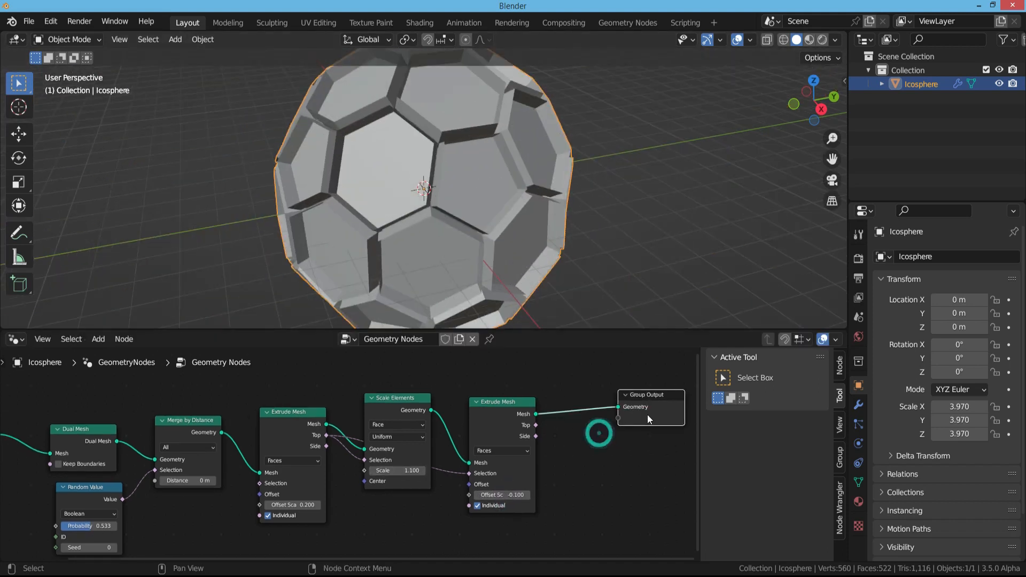
Add a Subdivision Surface node between the second Extrude Mesh and Group Output.
key("shift+a")
type("sub")
left_click(584, 287)
left_click(559, 441)
Set the Scale Elements scale to 0.700 and the Subdivision Surface level to 3.
scroll(406, 465, "up", 3)
left_click_drag(413, 472, 387, 474)
middle_click_drag(494, 467, 423, 473)
left_click(641, 448)
left_click(641, 448)
Duplicate the sphere about 10 m along X and scale the copy down to about 3.56.
middle_click_drag(374, 182, 342, 192)
key("shift+d")
left_click(746, 141)
middle_click_drag(662, 163, 575, 168, "shift")
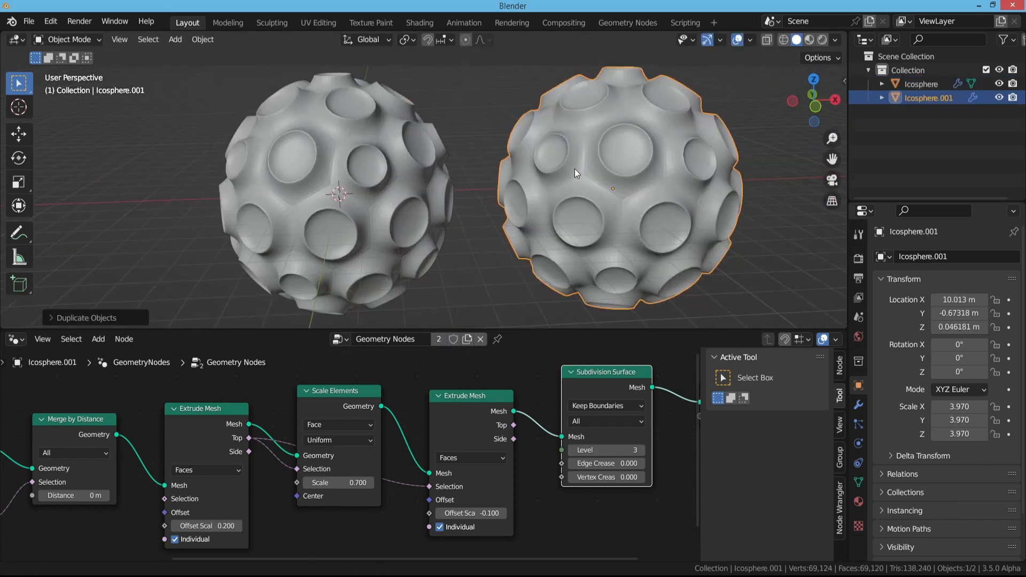
key("s")
left_click(658, 214)
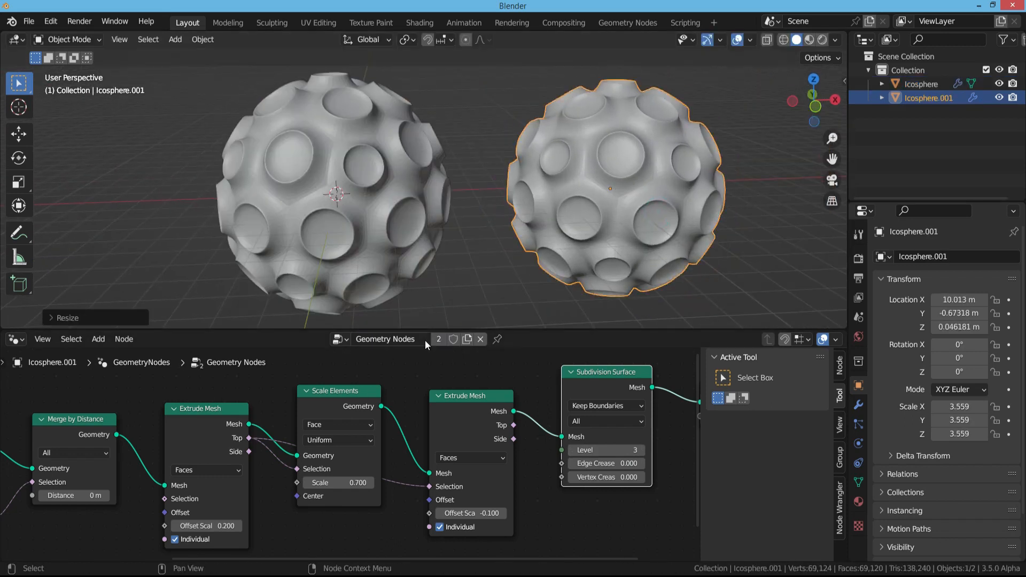
Give the duplicate its own node tree named t2 and set its Scale Elements scale to 0.100.
left_click(468, 340)
left_click(420, 373)
scroll(444, 420, "down", 3)
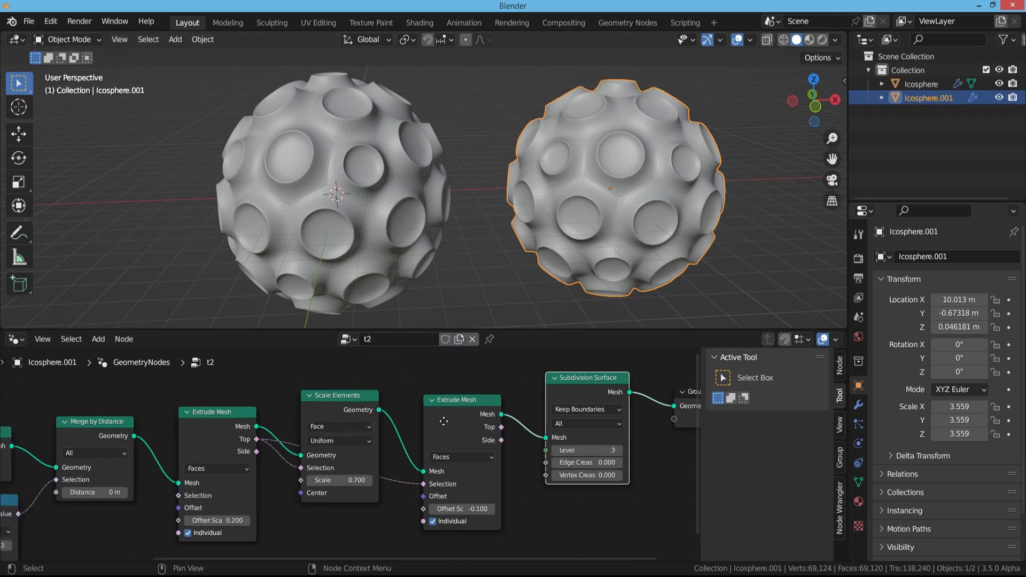
left_click_drag(350, 470, 315, 469)
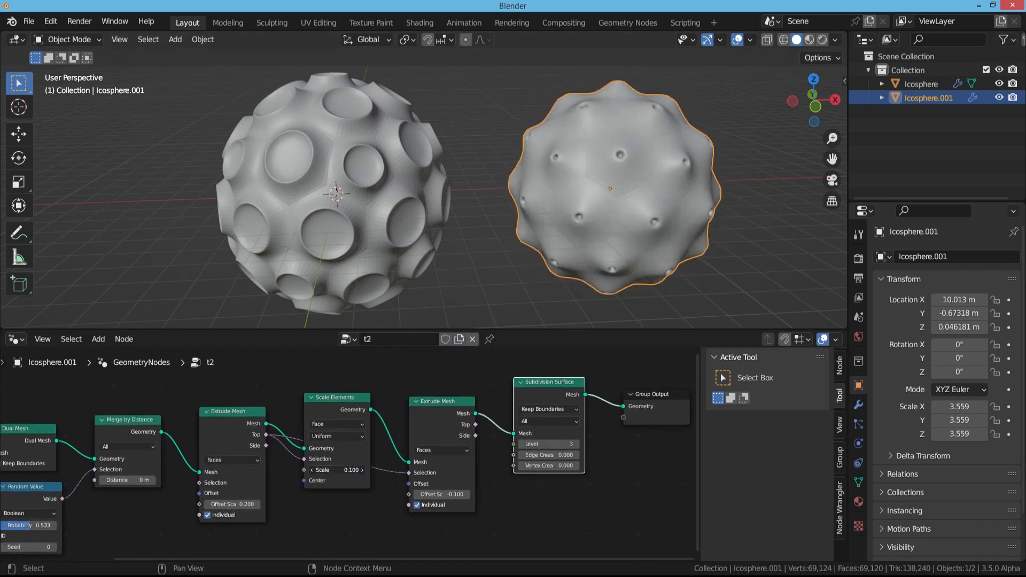
left_click_drag(435, 494, 384, 494)
key("ctrl+z")
Duplicate the spiky sphere to the opposite side of the original, at about X -8.9 m, with its own node tree copy.
scroll(567, 248, "down", 2)
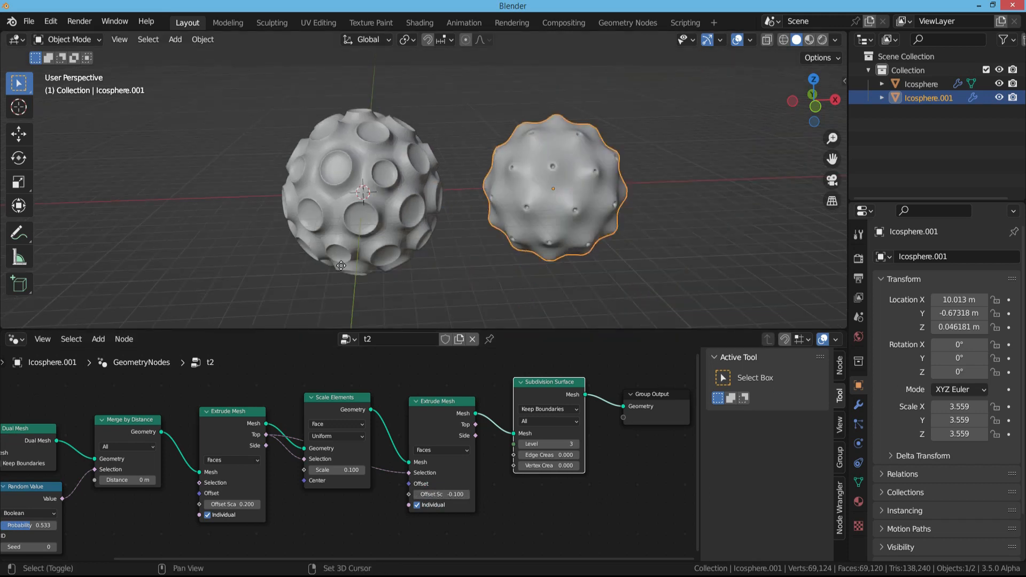
key("shift+d")
left_click(208, 252)
middle_click_drag(359, 281, 449, 294, "shift")
scroll(460, 425, "up", 1)
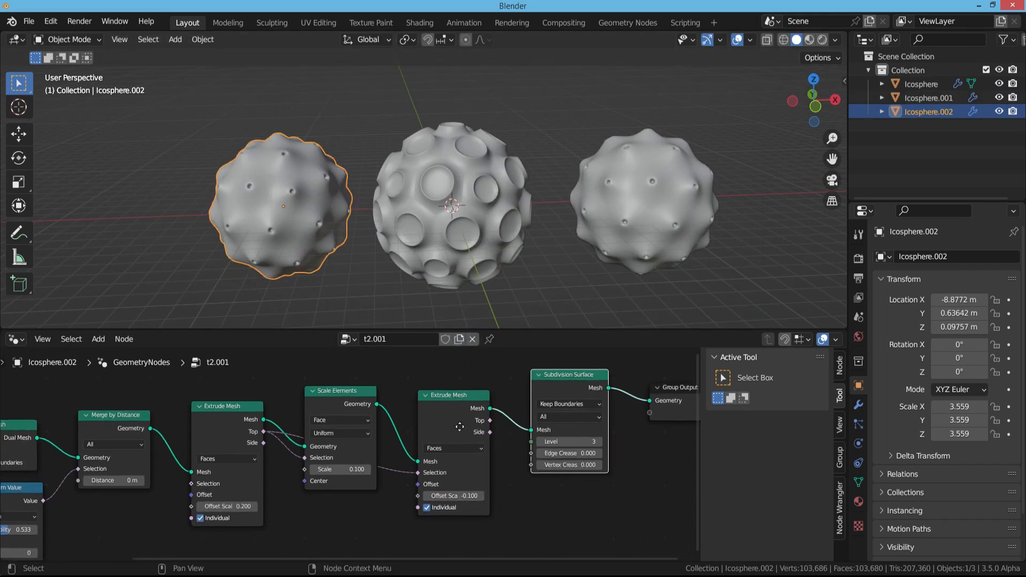
Set the second Extrude Mesh's offset scale to -1.800 for the new sphere.
middle_click_drag(460, 426, 478, 418)
left_click(574, 445)
left_click_drag(458, 485, 428, 484)
middle_click_drag(214, 251, 299, 171)
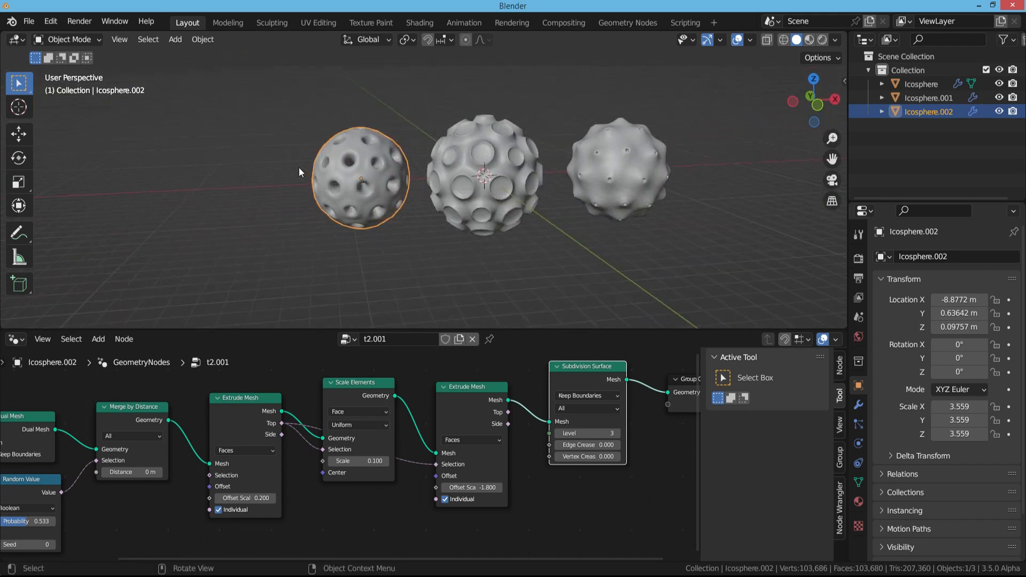
Duplicate the holed sphere to about X -17.3 m with its own node tree and set its Scale Elements scale to 0.700.
key("shift+d")
left_click(268, 183)
scroll(325, 205, "up", 2)
middle_click_drag(325, 205, 276, 223)
left_click_drag(368, 460, 400, 460)
mouse_move(152, 164)
middle_mouse_down()
mouse_move(176, 152)
mouse_move(163, 164)
middle_mouse_up()
Switch the viewport shading to MatCap lighting with a brownish MatCap and Random object colors.
left_click(835, 40)
left_click(825, 105)
left_click(823, 138)
left_click(708, 188)
left_click(836, 41)
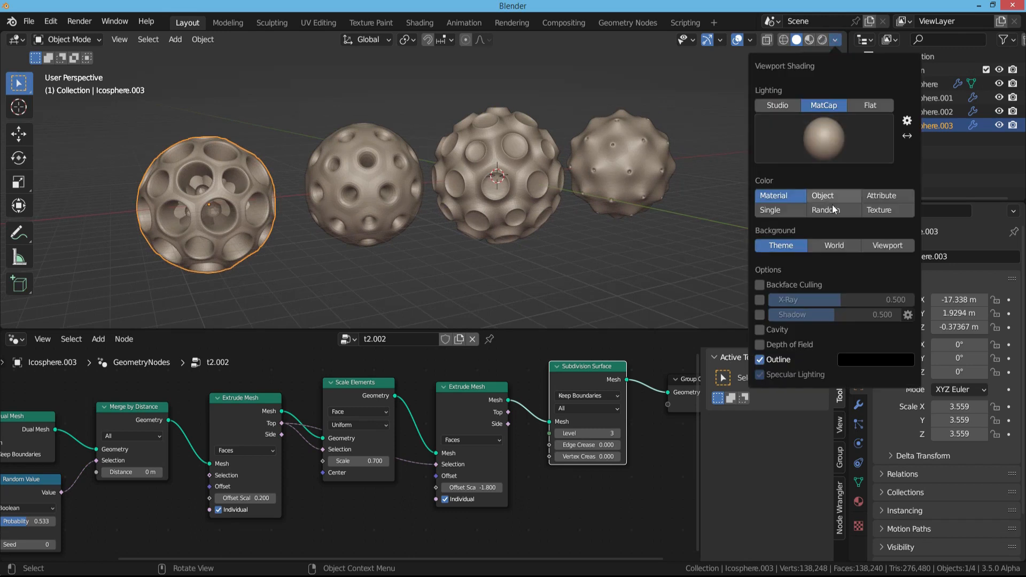
left_click(832, 209)
left_click(297, 128)
Try a glossy red metallic MatCap on the spheres.
middle_click_drag(278, 177, 298, 173)
scroll(298, 172, "up", 1)
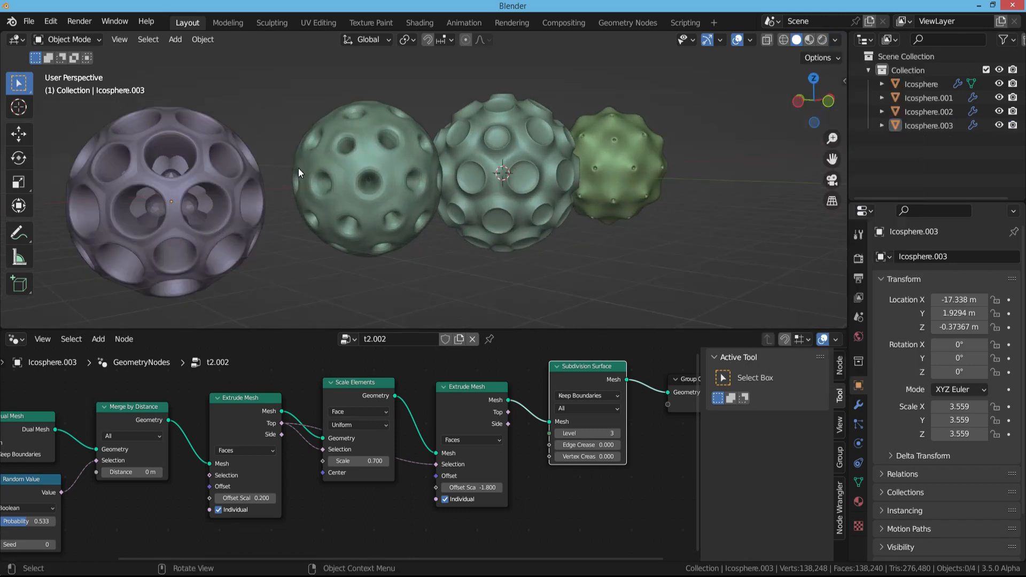
left_click(835, 39)
left_click(823, 138)
left_click(748, 268)
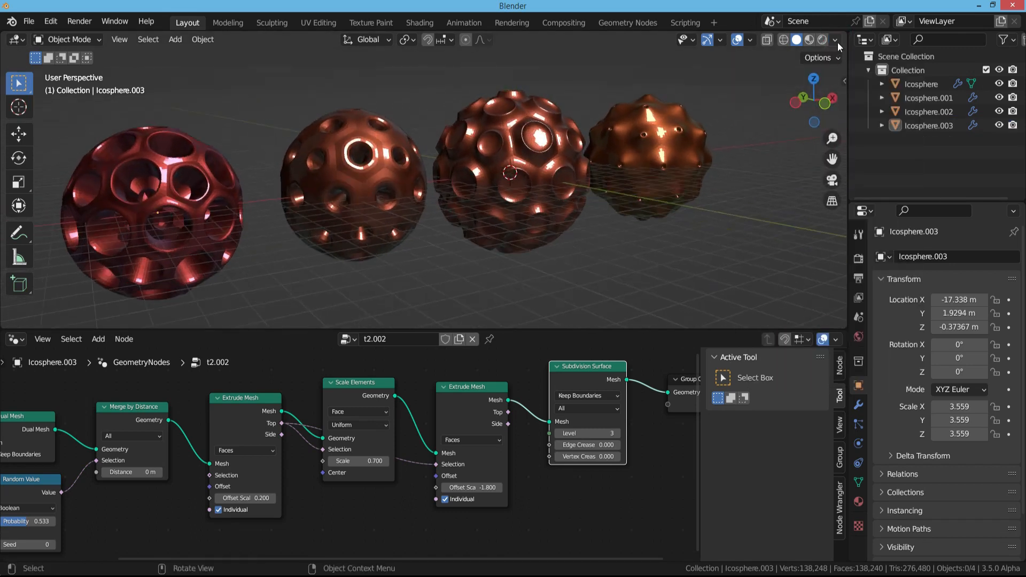
Try several other MatCaps and keep a softer, satin one for the randomly colored spheres.
left_click(835, 39)
left_click(822, 137)
left_click(709, 186)
left_click(807, 149)
left_click(827, 138)
left_click(632, 192)
left_click(837, 141)
left_click(865, 226)
left_click(843, 150)
left_click(708, 233)
Enable Cavity in the viewport shading options.
middle_click_drag(363, 208, 292, 230)
scroll(316, 217, "down", 1)
left_click(836, 40)
left_click(759, 329)
Duplicate the sphere with large openings and place the copy beyond it at the end of the row.
scroll(362, 96, "up", 1)
mouse_move(361, 96)
middle_mouse_down()
mouse_move(182, 160)
mouse_move(390, 185)
middle_mouse_up()
left_click(262, 172)
key("shift+d")
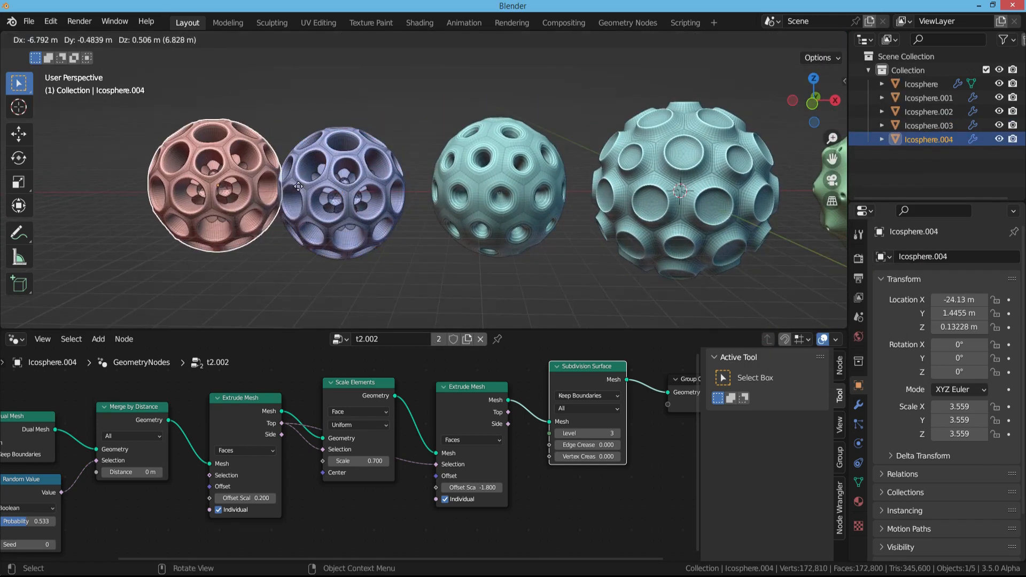
left_click(393, 271)
Make the new copy's node tree single-user and set its second Extrude Mesh's offset scale to -0.600.
left_click_drag(469, 487, 495, 487)
key("ctrl+z")
left_click(468, 339)
Duplicate the red sphere straight below itself, to about Z -8.7 m.
middle_click_drag(428, 295, 381, 230)
scroll(381, 229, "down", 1)
key("shift+d")
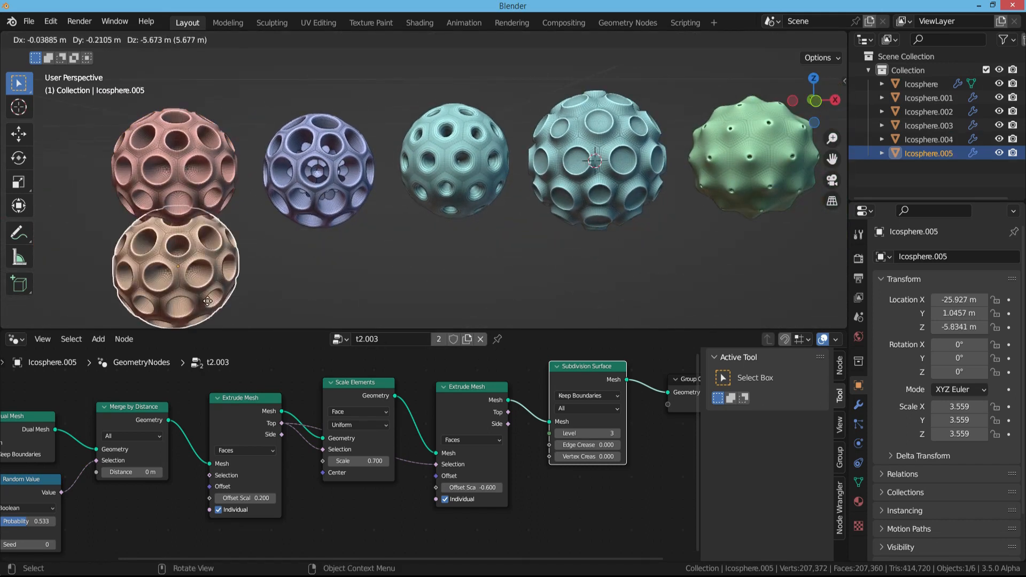
left_click(205, 320)
scroll(537, 134, "down", 2)
scroll(537, 133, "up", 1)
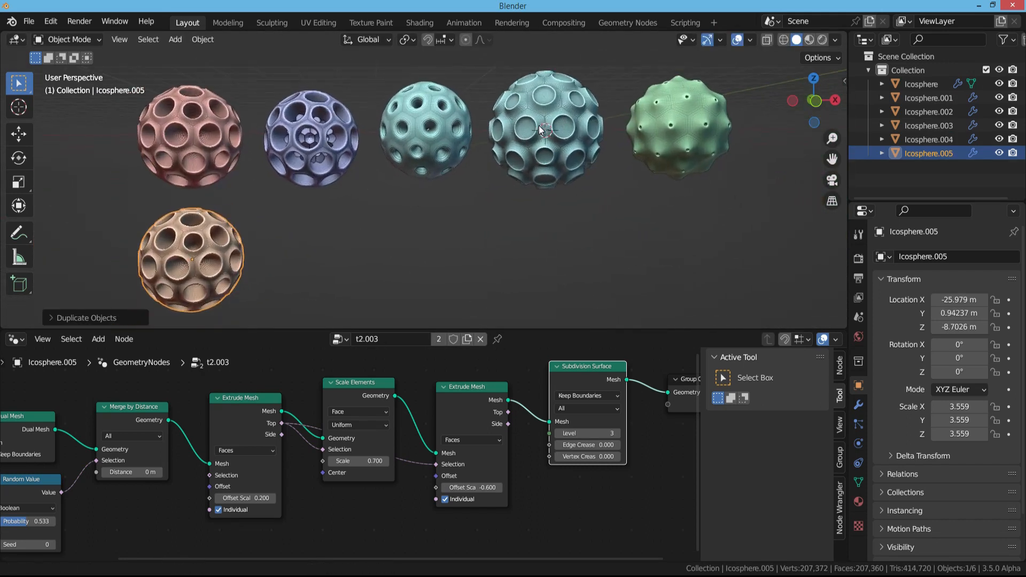
left_click_drag(366, 463, 416, 463)
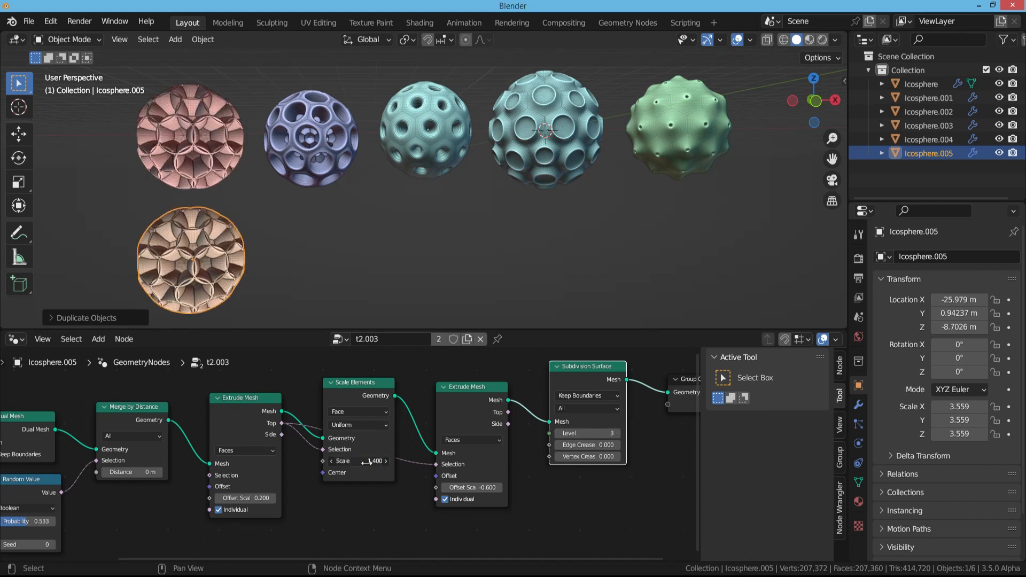
key("ctrl+z")
In the lower copy's own node tree, duplicate the Random Value node into the first Extrude Mesh's selection and lower its probability.
middle_click_drag(216, 486, 260, 456)
left_click(73, 459)
key("shift+d")
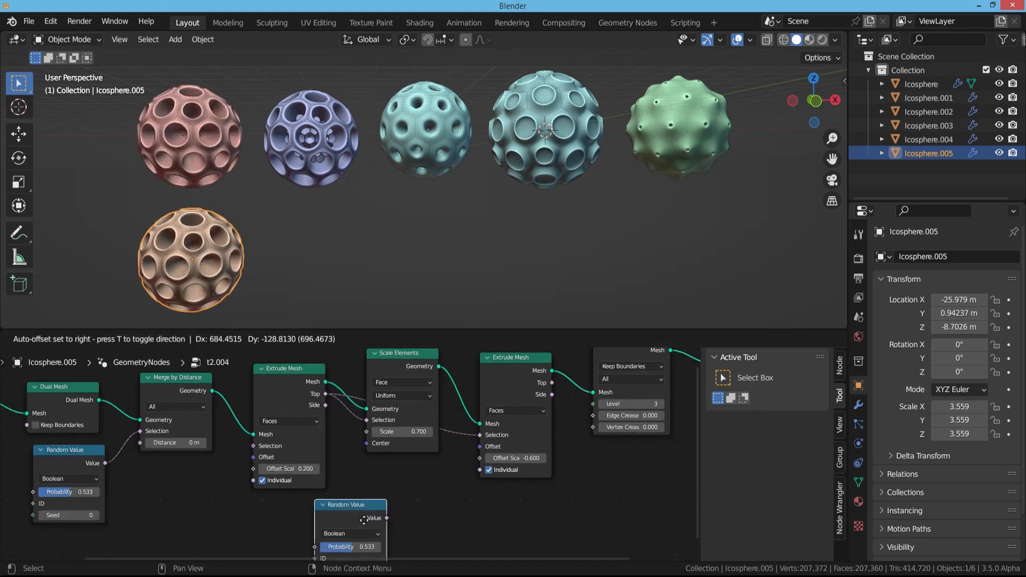
left_click(399, 501)
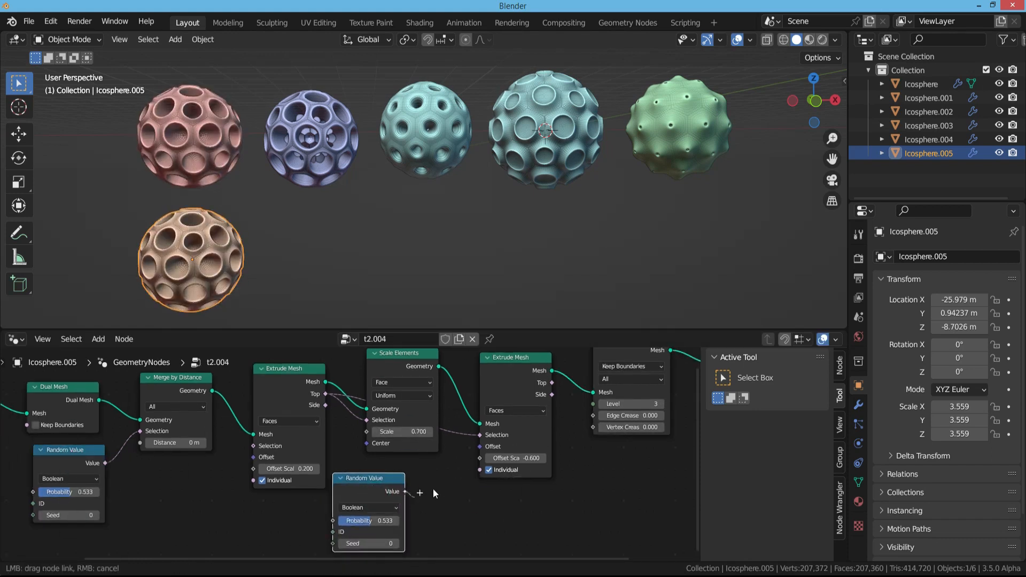
left_click_drag(253, 448, 252, 447)
middle_click_drag(160, 251, 307, 230)
left_click_drag(396, 521, 392, 520)
Select the other four spheres in the upper row and duplicate them about 8.4 m down along Z.
middle_click_drag(389, 211, 342, 205)
left_click(397, 118)
left_click_drag(393, 77, 728, 148)
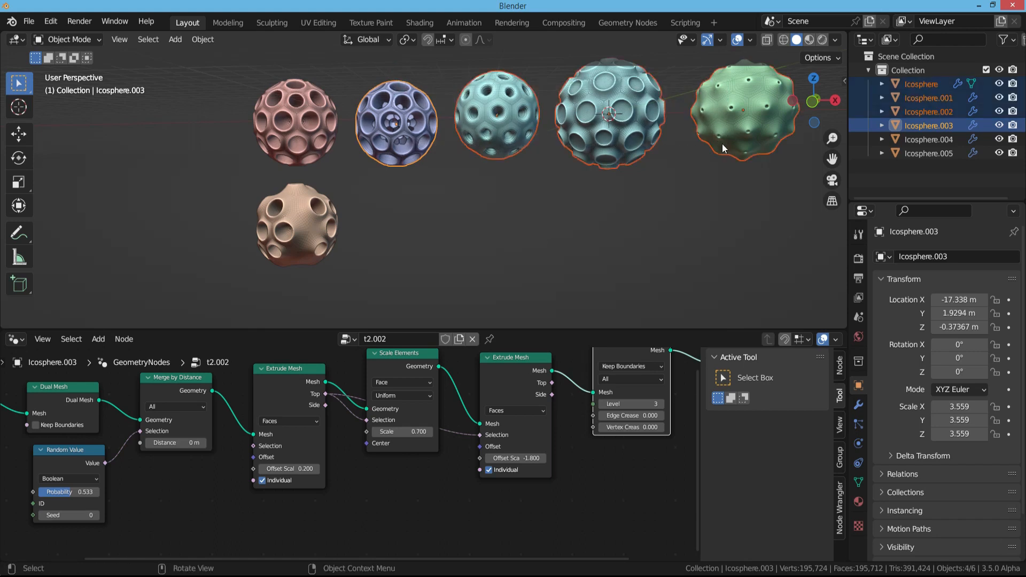
key("shift+d")
key("z")
left_click(672, 250)
For the copy below the blue sphere, duplicate the Random Value node, link it to the first Extrude Mesh's selection and adjust its probability.
left_click(397, 234)
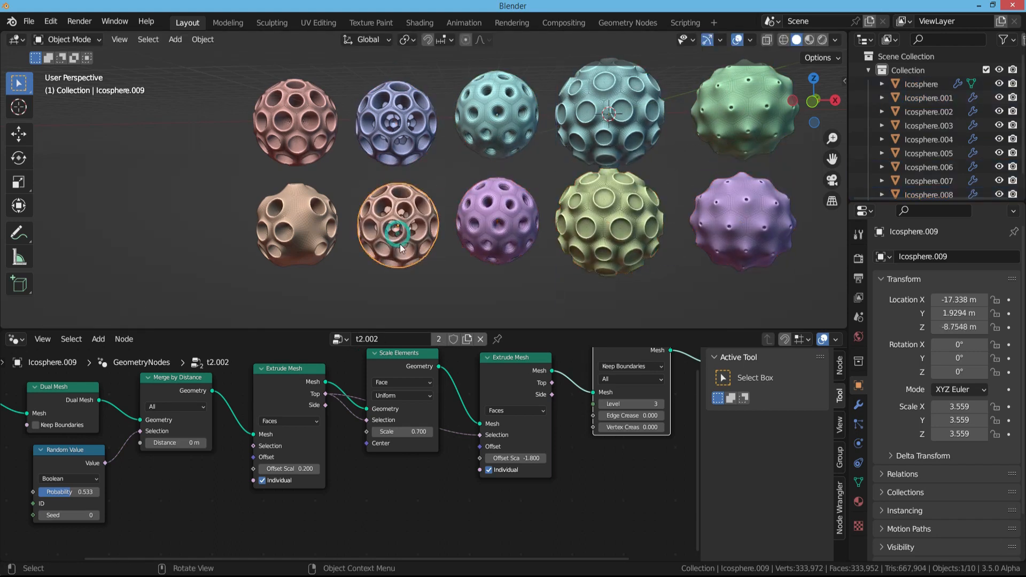
middle_click_drag(329, 437, 329, 419)
left_click(69, 438)
key("shift+d")
left_click(364, 492)
left_click_drag(79, 473, 75, 473)
left_click(619, 256)
left_click_drag(191, 424, 254, 427)
left_click_drag(355, 495, 229, 507)
For the lower purple holed sphere, drive the first Extrude Mesh's selection with a duplicated Random Value node and adjust its probability.
middle_click_drag(497, 247, 459, 256, "shift")
scroll(451, 251, "up", 1)
left_click(406, 242)
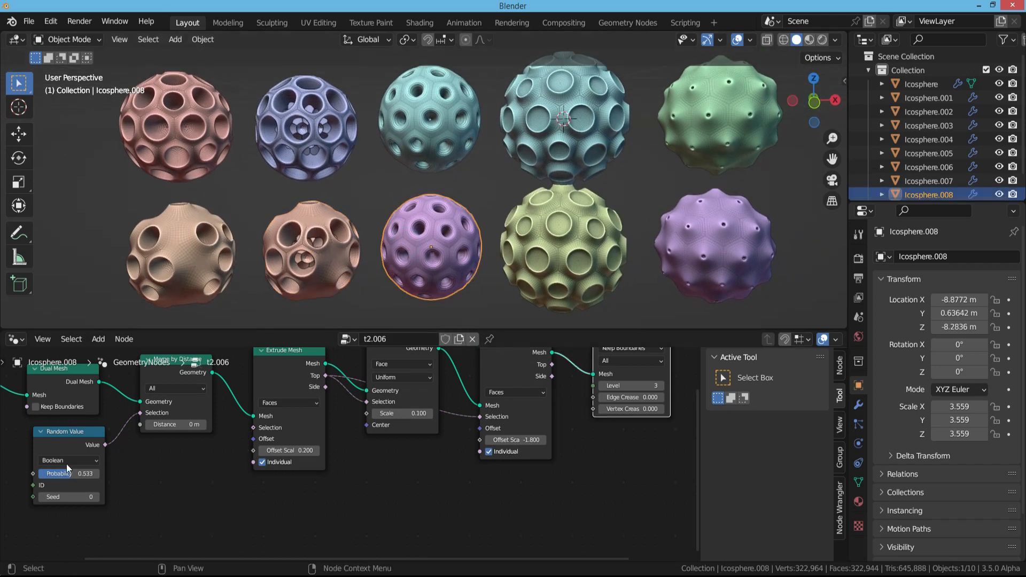
key("shift+d")
left_click(188, 517)
left_click_drag(210, 482, 235, 470)
left_click_drag(255, 430, 254, 428)
left_click_drag(171, 511, 204, 512)
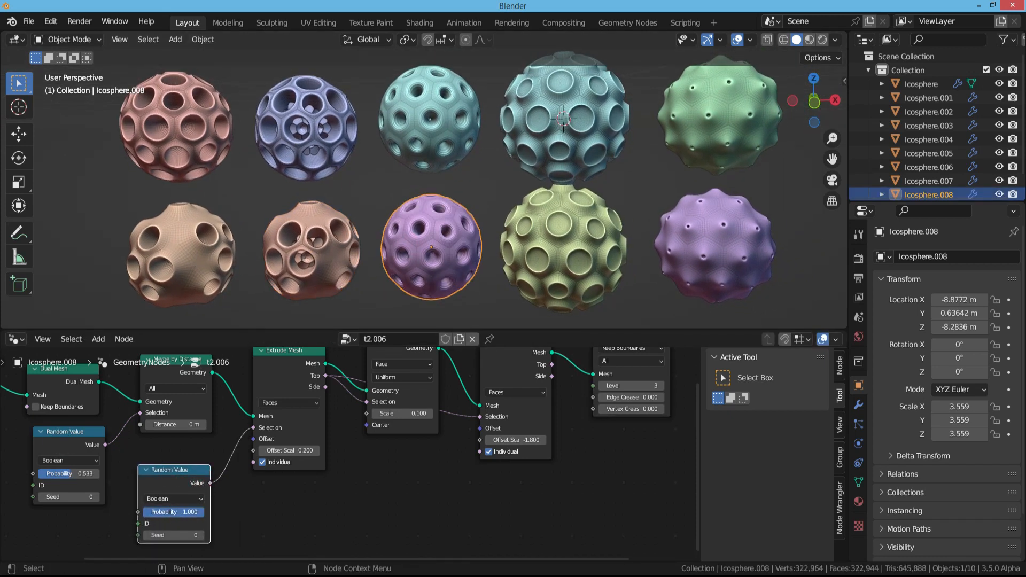
For the yellow-green sphere, duplicate the Random Value node, link it to the first Extrude Mesh's selection and set its probability to about 0.748.
left_click(557, 238)
key("shift+d")
left_click(205, 510)
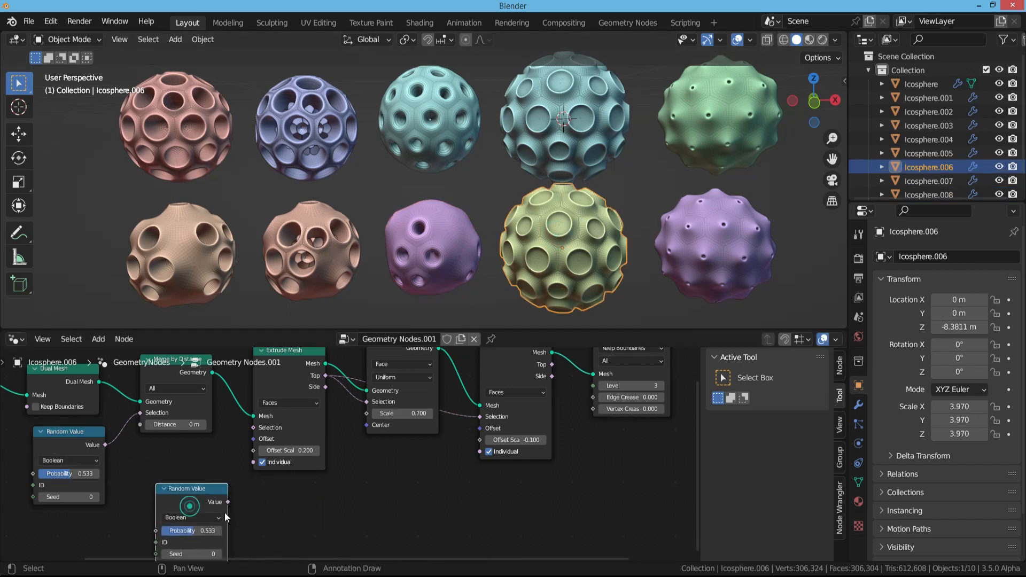
left_click_drag(255, 439, 254, 427)
middle_click_drag(172, 463, 172, 453)
left_click_drag(201, 522, 208, 522)
scroll(463, 464, "down", 2)
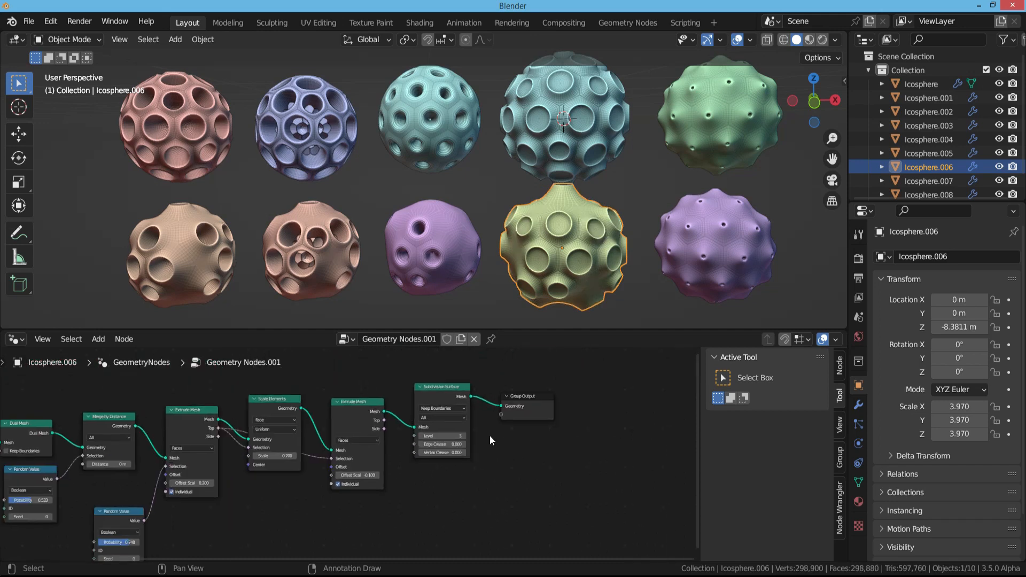
Make room before the Group Output and insert a Join Geometry node after the Subdivision Surface in the yellow-green sphere's tree.
scroll(518, 484, "down", 1)
key("shift+a")
left_click(521, 235)
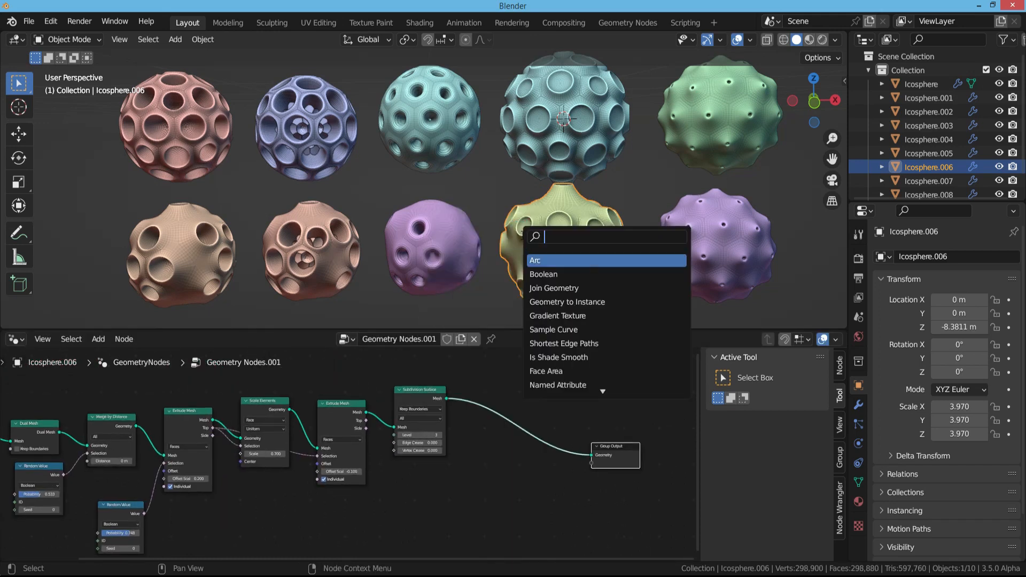
left_click(544, 275)
left_click(549, 488)
scroll(374, 489, "down", 2)
Duplicate the chain from Dual Mesh to Subdivision Surface below the original and link the copy's output to the join node.
middle_click_drag(126, 495, 206, 484)
left_click_drag(76, 390, 437, 509)
left_click_drag(149, 376, 497, 545)
middle_click_drag(428, 464, 416, 439)
key("shift+d")
left_click(401, 501)
scroll(406, 481, "up", 1)
left_click_drag(498, 447, 570, 435)
Link the source geometry to the Dual Mesh input of the duplicated node chain.
middle_click_drag(359, 512, 358, 469)
scroll(358, 470, "up", 1)
middle_click_drag(319, 538, 379, 450)
scroll(246, 518, "up", 3)
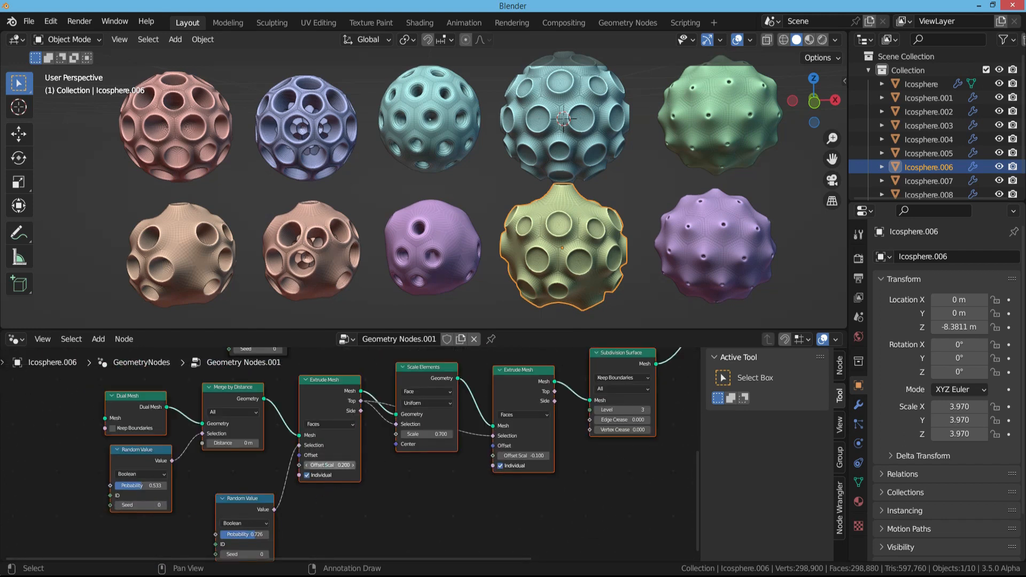
scroll(410, 423, "down", 2)
middle_click_drag(410, 423, 334, 500)
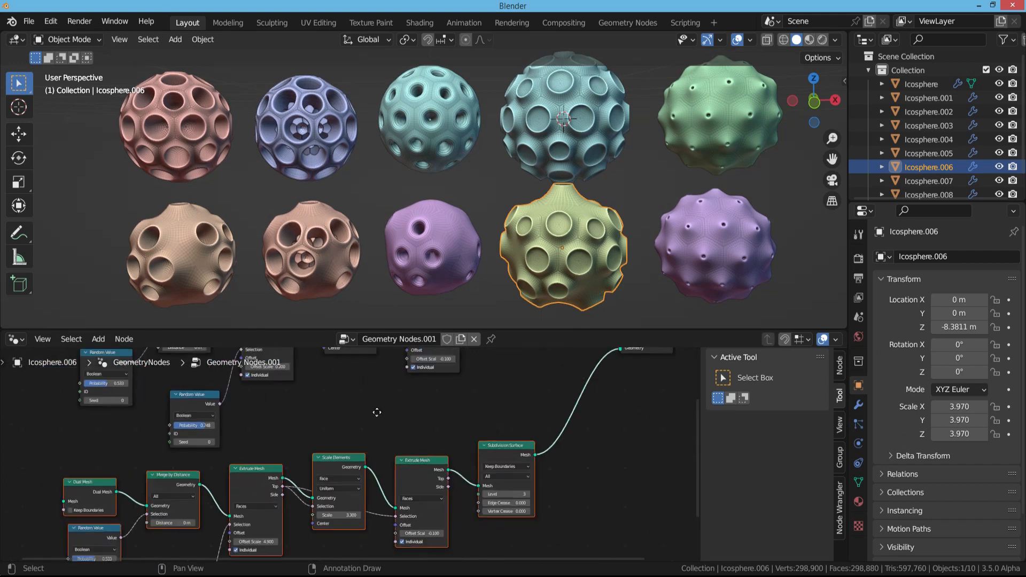
middle_click_drag(378, 412, 387, 495)
middle_click_drag(59, 483, 198, 453)
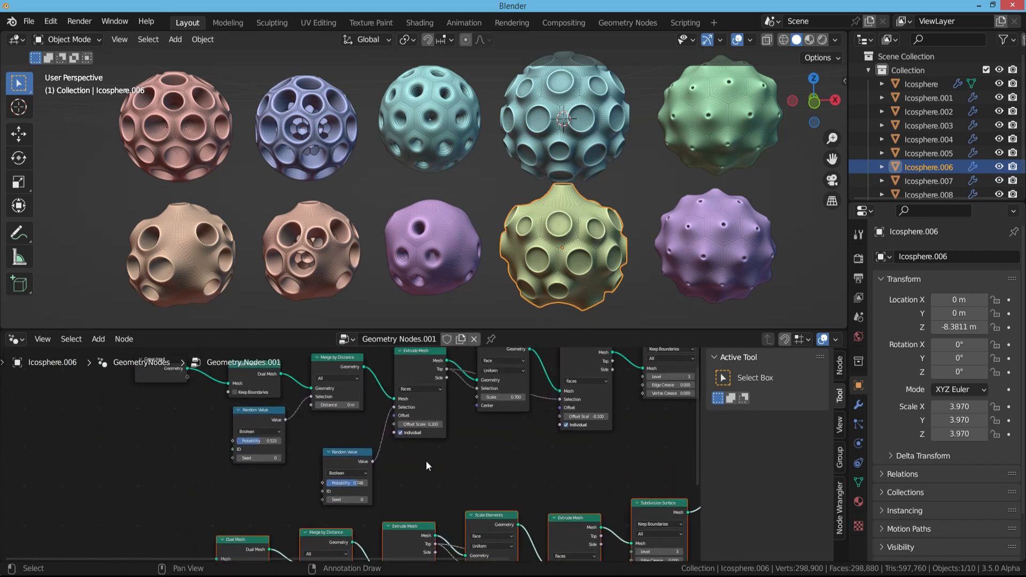
scroll(187, 376, "down", 1)
left_click_drag(188, 377, 211, 474)
Adjust the node values in the duplicated chain to vary the yellow-green sphere's second mesh.
mouse_move(445, 486)
left_mouse_down()
mouse_move(497, 486)
mouse_move(456, 486)
left_mouse_up()
middle_click_drag(485, 414, 442, 442)
scroll(450, 454, "up", 1)
key("Return")
middle_click_drag(371, 480, 386, 431)
mouse_move(350, 503)
left_mouse_down()
mouse_move(328, 503)
mouse_move(342, 502)
left_mouse_up()
scroll(489, 297, "down", 1)
scroll(537, 287, "up", 3)
middle_click_drag(536, 287, 509, 257, "shift")
middle_click_drag(284, 510, 279, 493)
left_click_drag(274, 545, 294, 545)
middle_click_drag(320, 502, 288, 523)
scroll(577, 223, "down", 1)
Enlarge the 3D viewport by shrinking the node editor and frame both rows of spheres.
middle_click_drag(585, 224, 544, 299)
scroll(526, 199, "down", 3)
left_click_drag(541, 330, 534, 482)
scroll(482, 415, "up", 3)
scroll(482, 415, "down", 1)
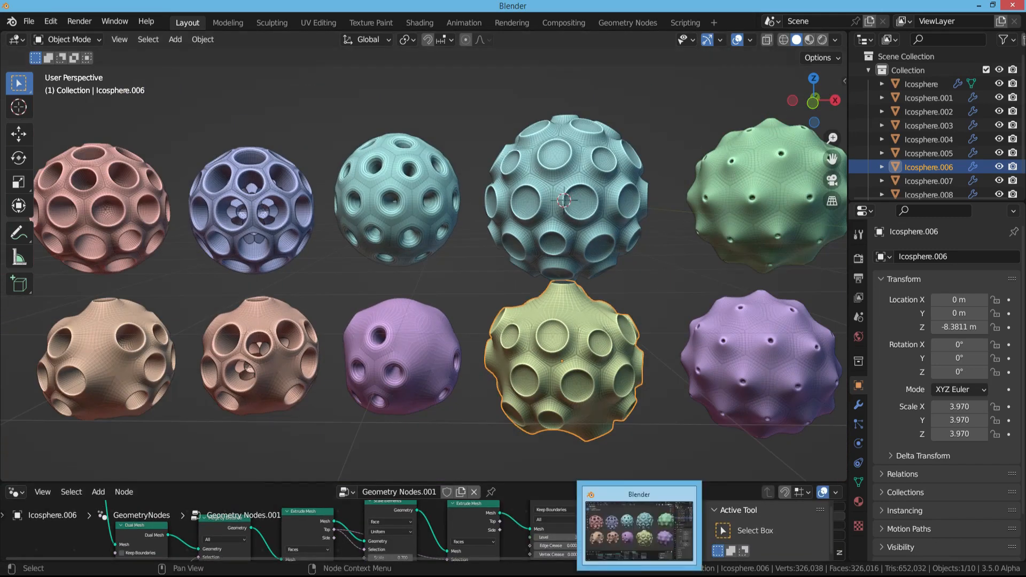